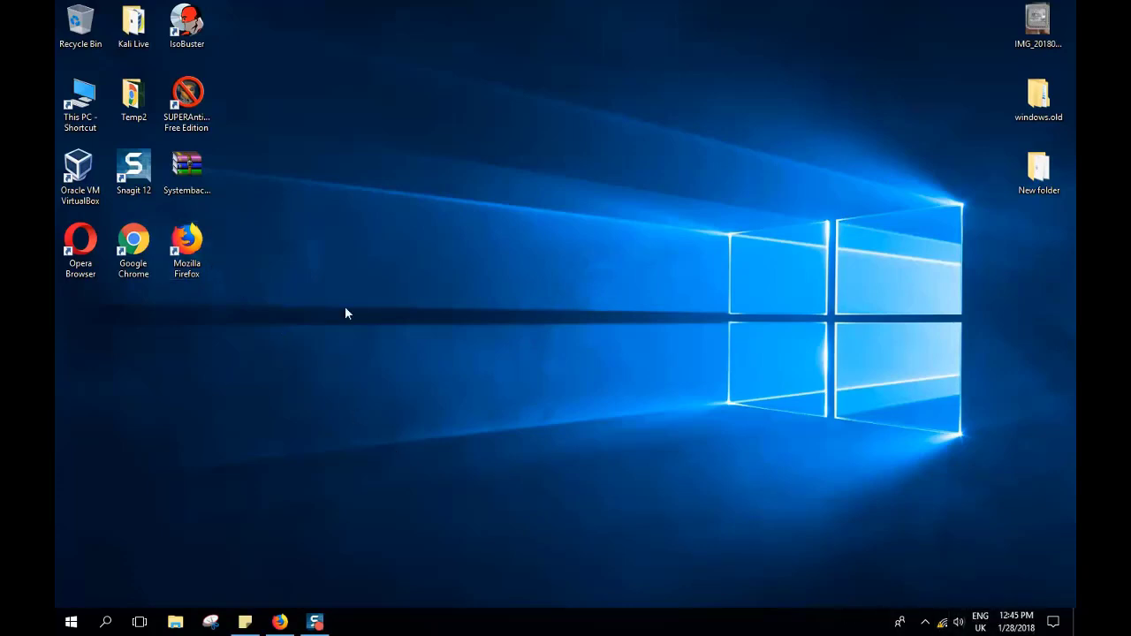
Step: Try to load facebook.com in Firefox to test the internet connection, and close both browser windows
{"action": "double_click", "coordinate": [190, 231]}
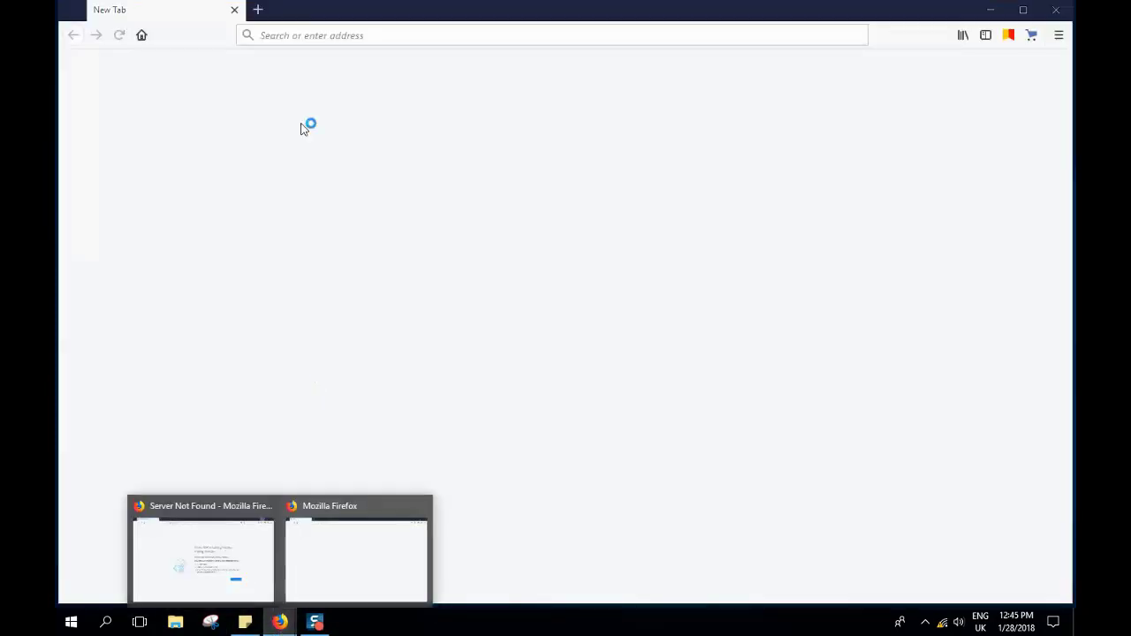
{"action": "type", "text": "facebook.com/"}
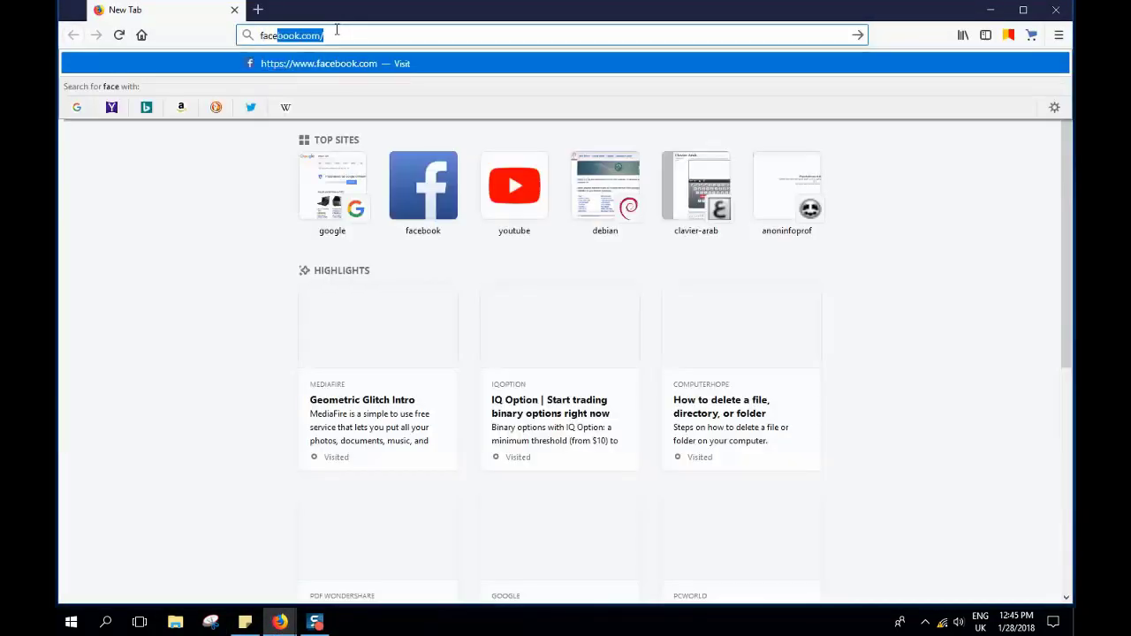
{"action": "key", "text": "Return"}
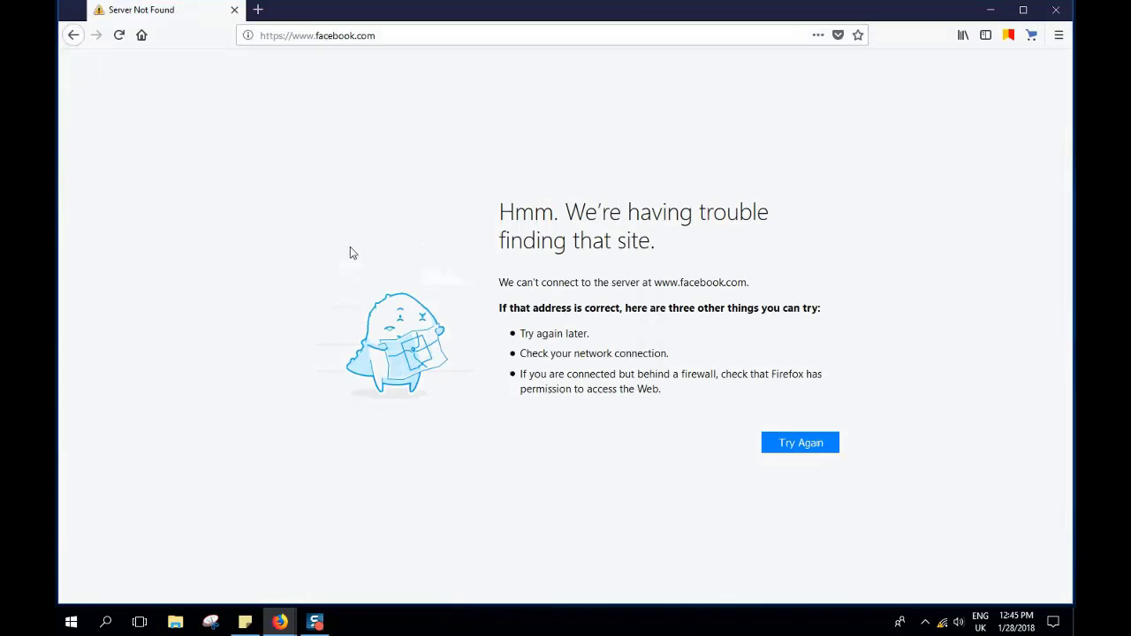
{"action": "left_click", "coordinate": [1055, 10]}
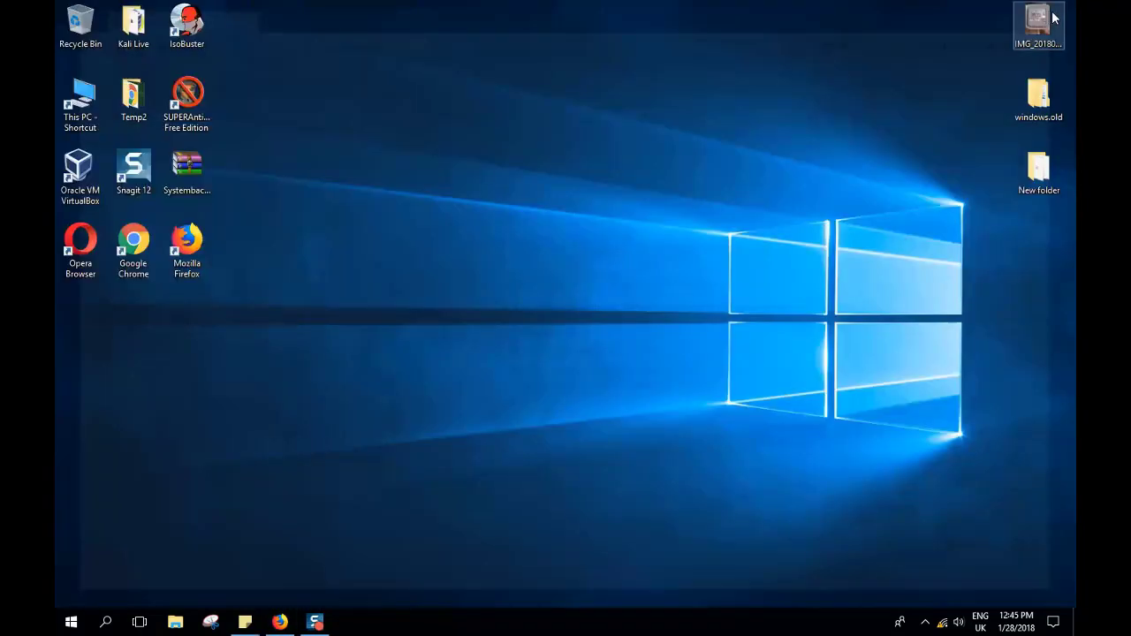
{"action": "left_click", "coordinate": [279, 621]}
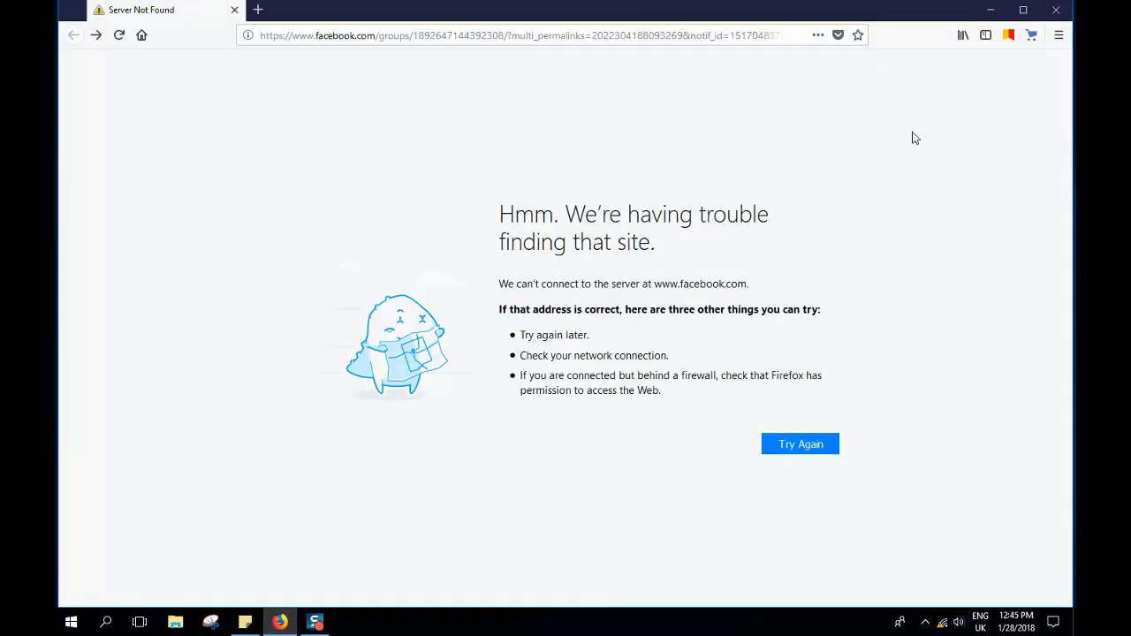
{"action": "left_click", "coordinate": [1064, 11]}
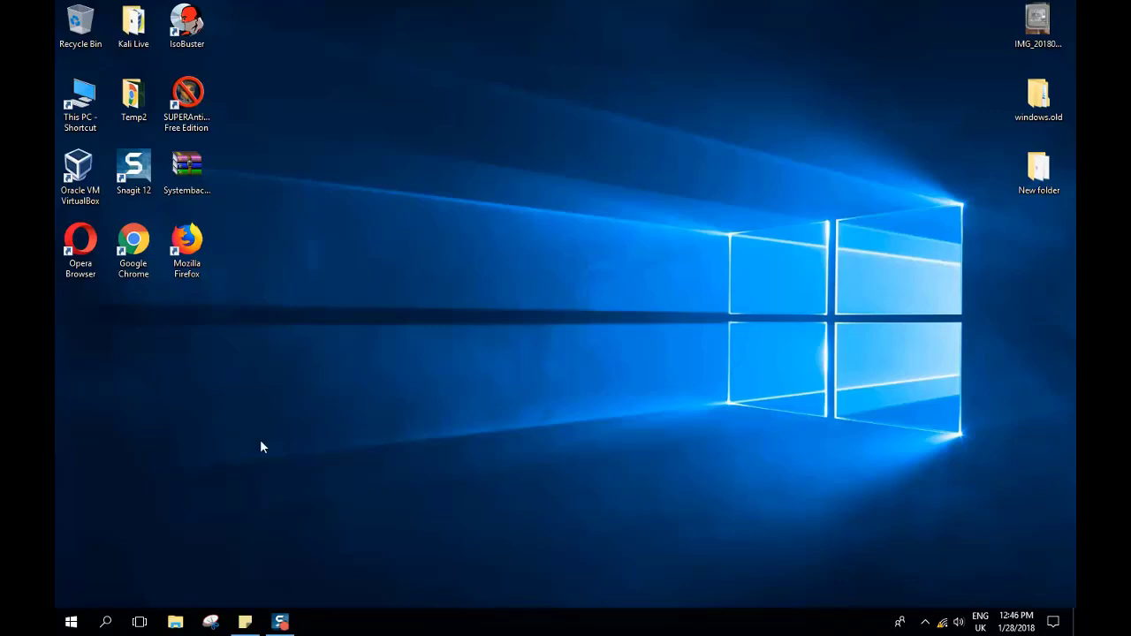
Step: Search Windows for Control Panel, open it and view its settings by category
{"action": "left_click", "coordinate": [108, 621]}
{"action": "type", "text": "c"}
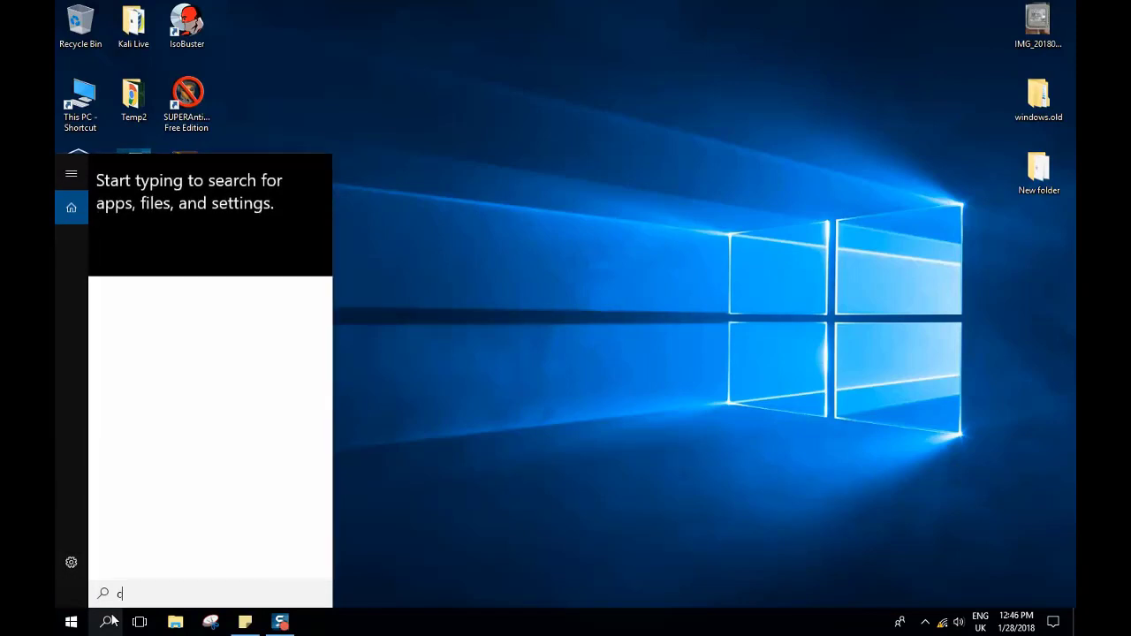
{"action": "type", "text": "ontrol panel"}
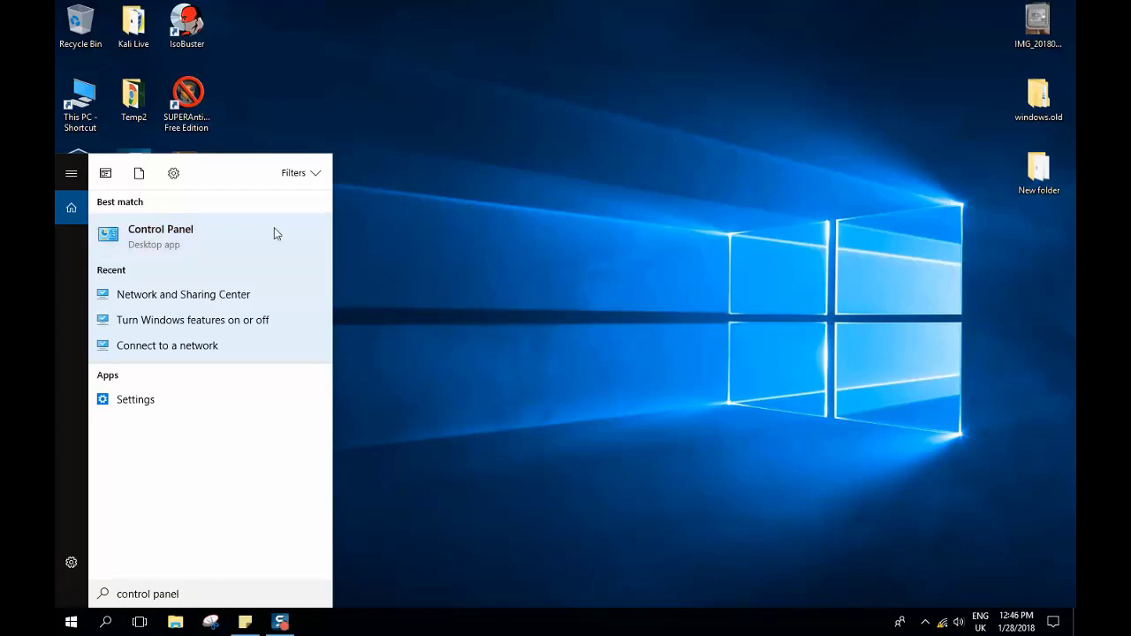
{"action": "left_click", "coordinate": [436, 72]}
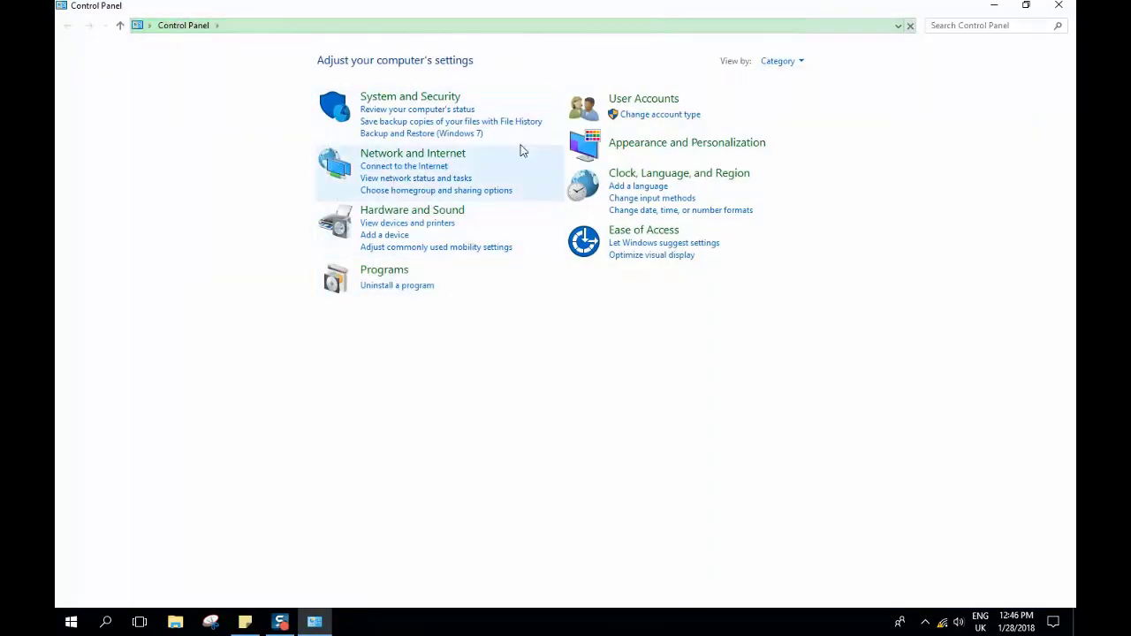
{"action": "left_click", "coordinate": [778, 60]}
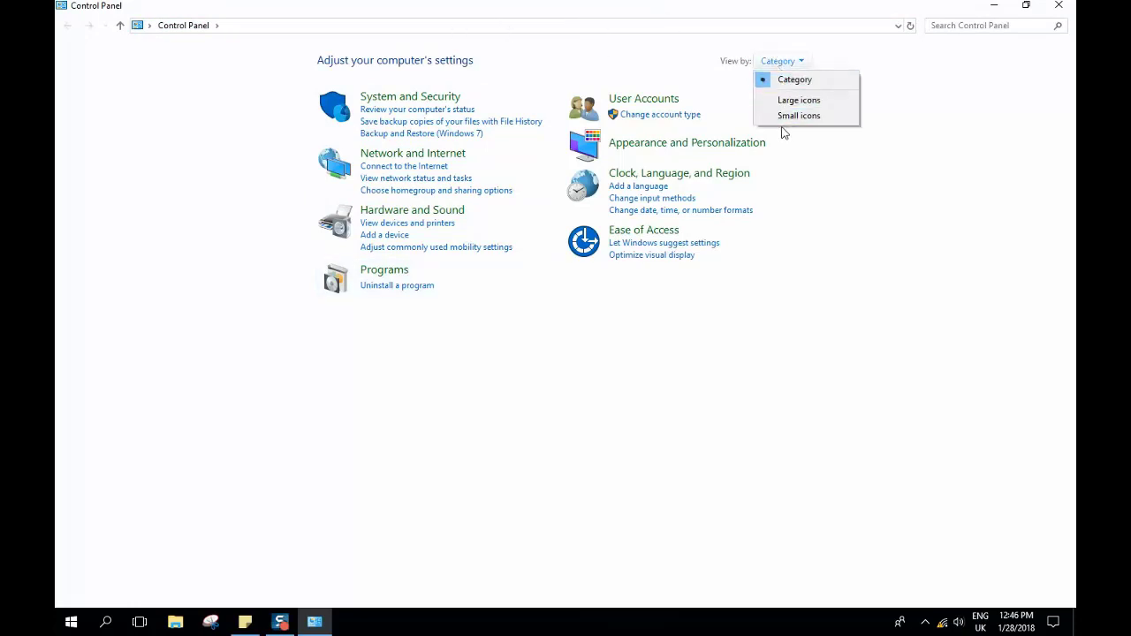
{"action": "left_click", "coordinate": [793, 80]}
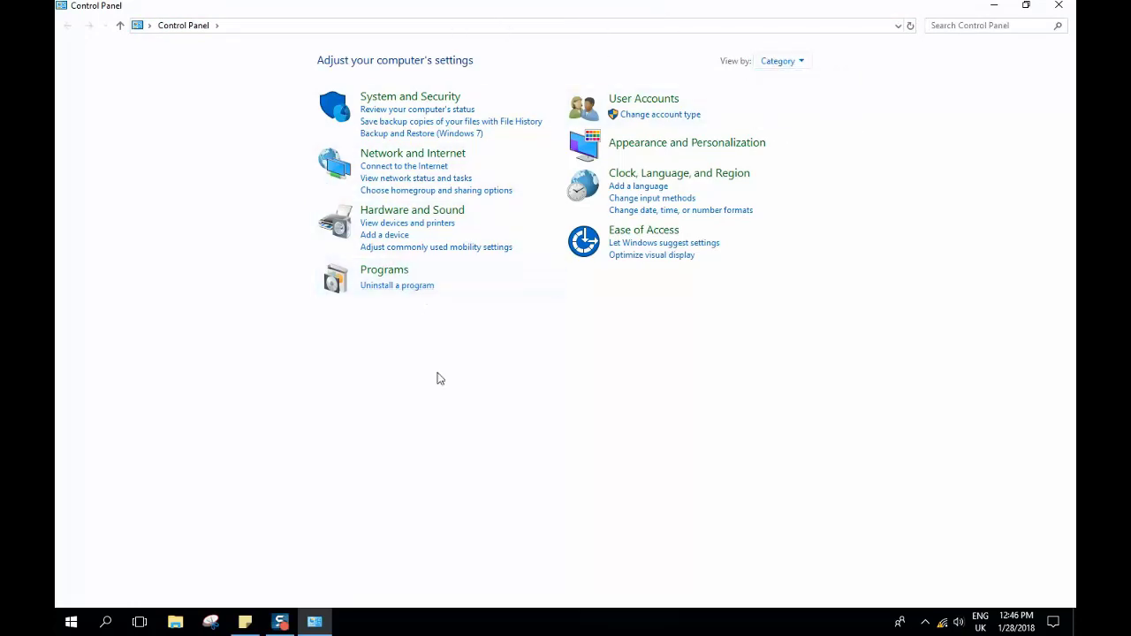
Step: Go to the Network and Sharing Center and open the status of the active Wi-Fi connection
{"action": "left_click", "coordinate": [411, 154]}
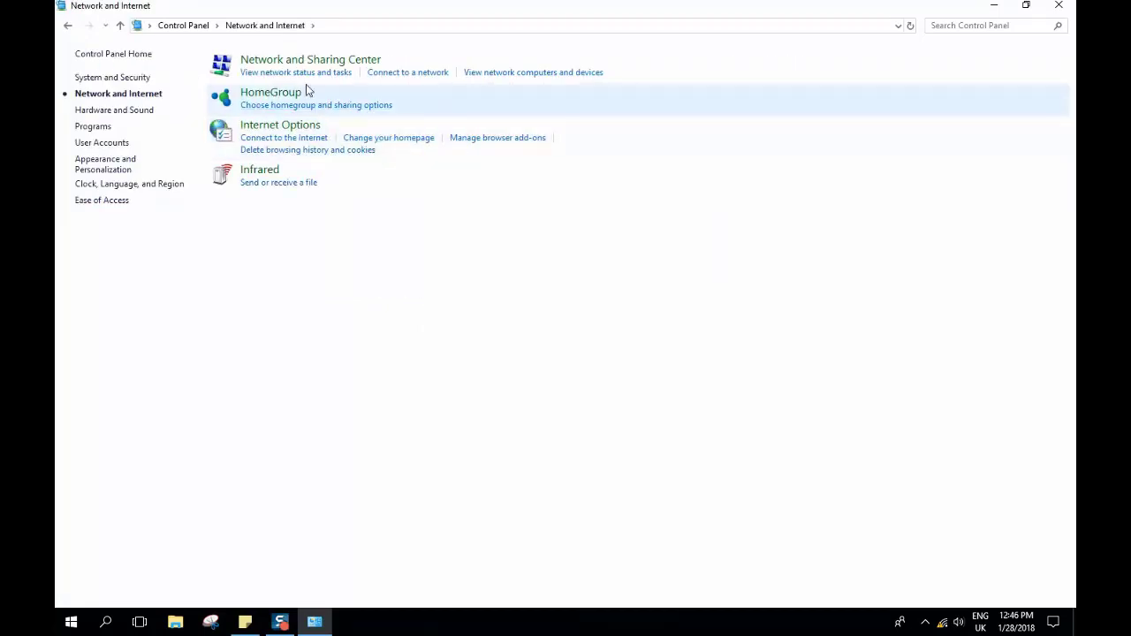
{"action": "left_click", "coordinate": [286, 62]}
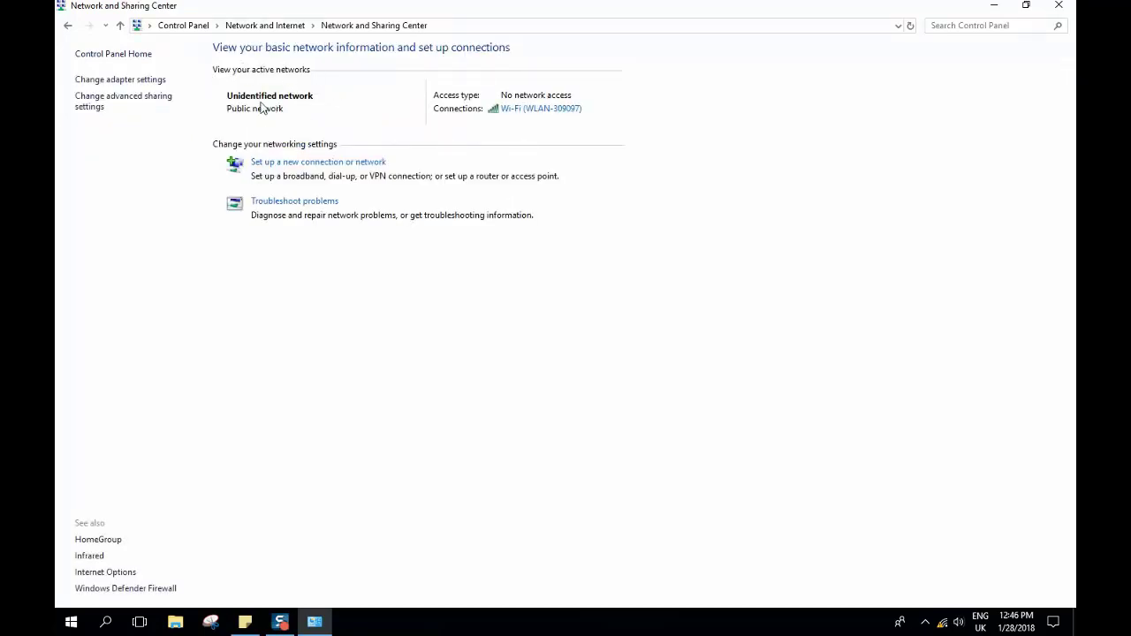
{"action": "left_click", "coordinate": [538, 110]}
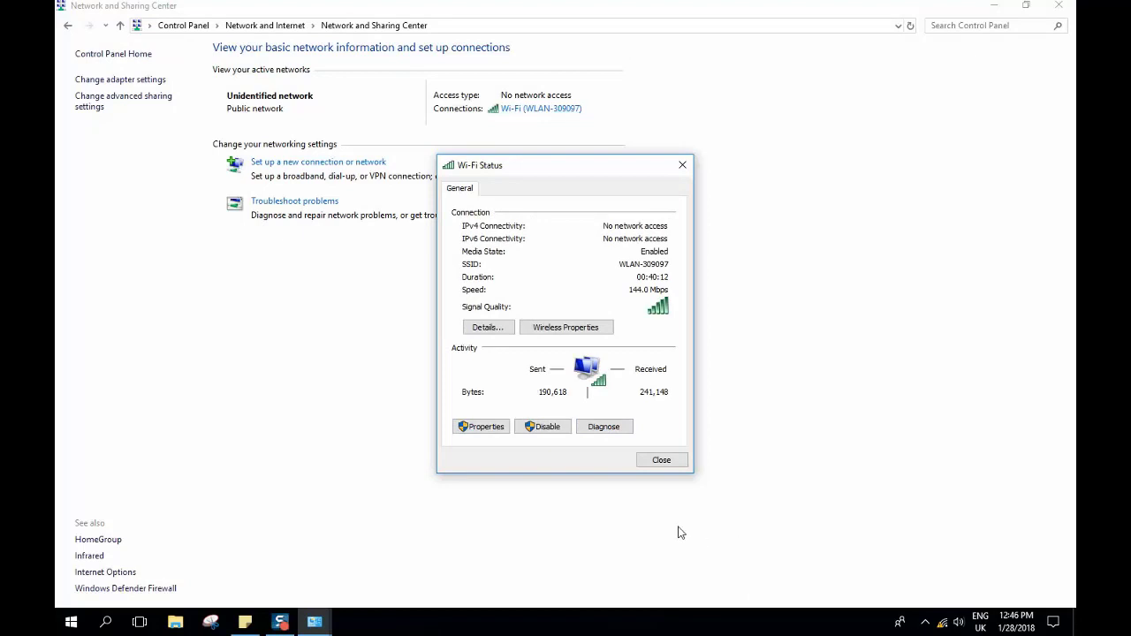
Step: Open the modem label photo from the desktop and place the Wi-Fi Status window beside the label
{"action": "left_click", "coordinate": [1073, 622]}
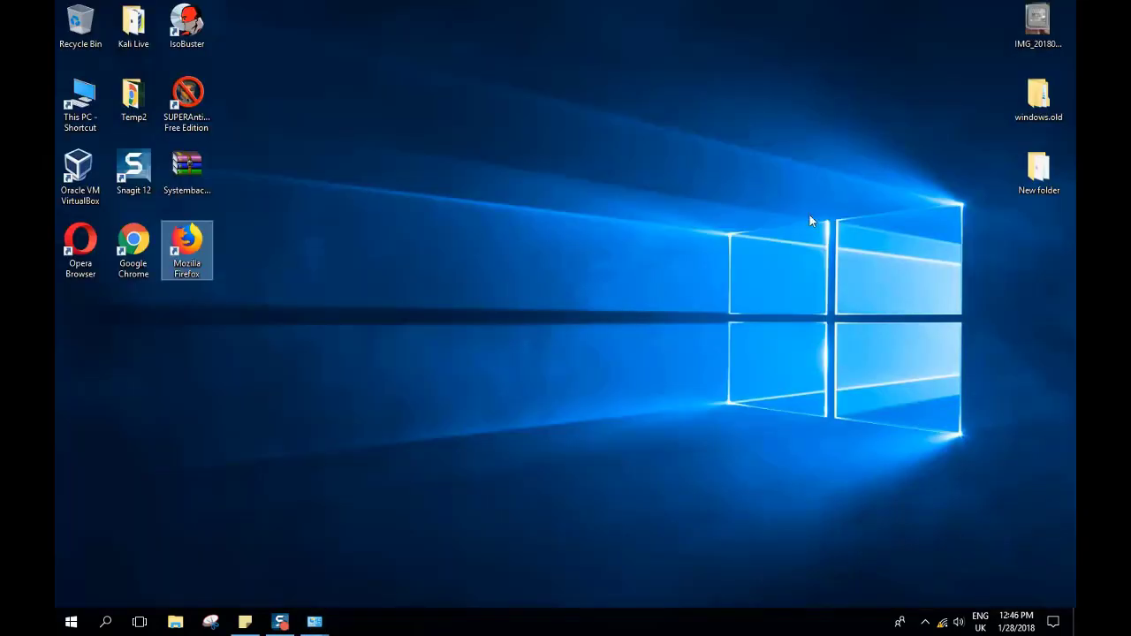
{"action": "left_click", "coordinate": [1049, 21]}
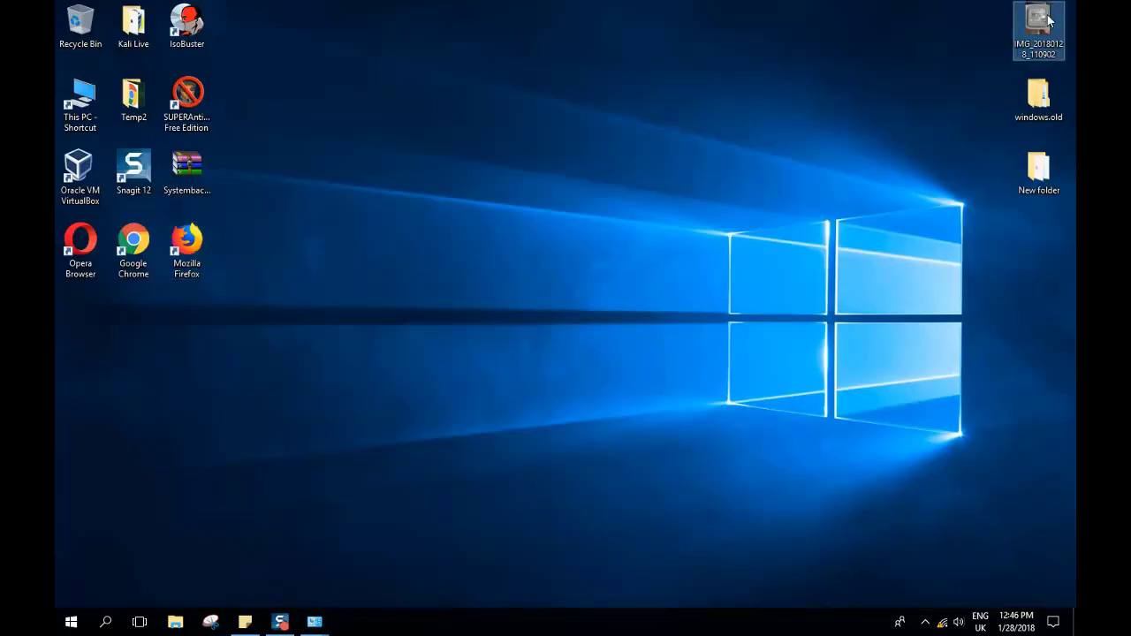
{"action": "key", "text": "Return"}
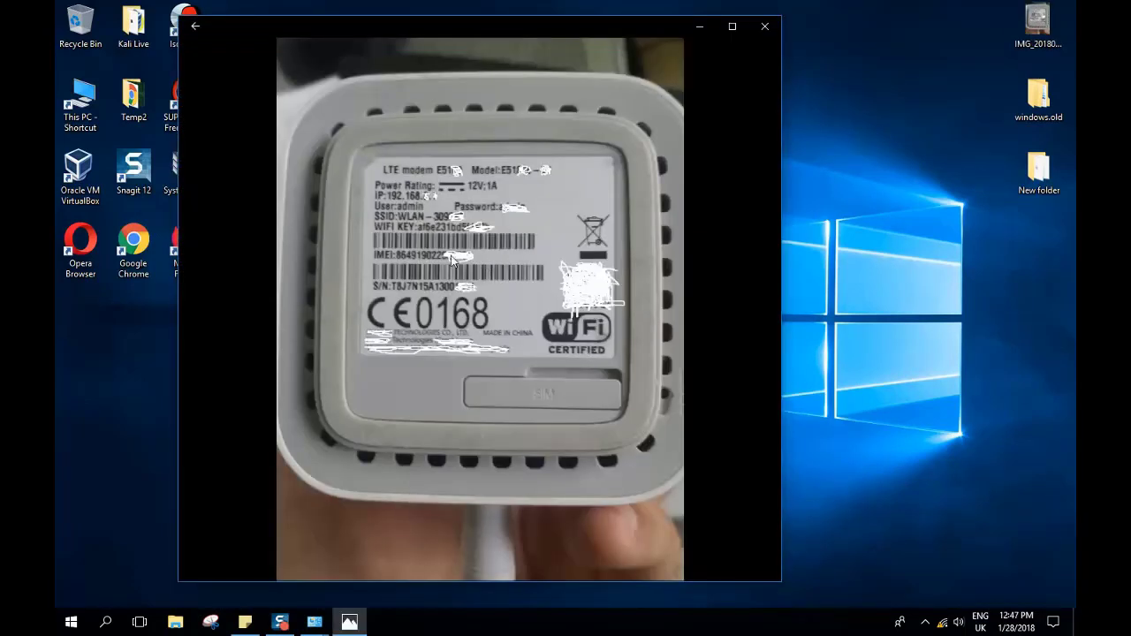
{"action": "left_click", "coordinate": [407, 198]}
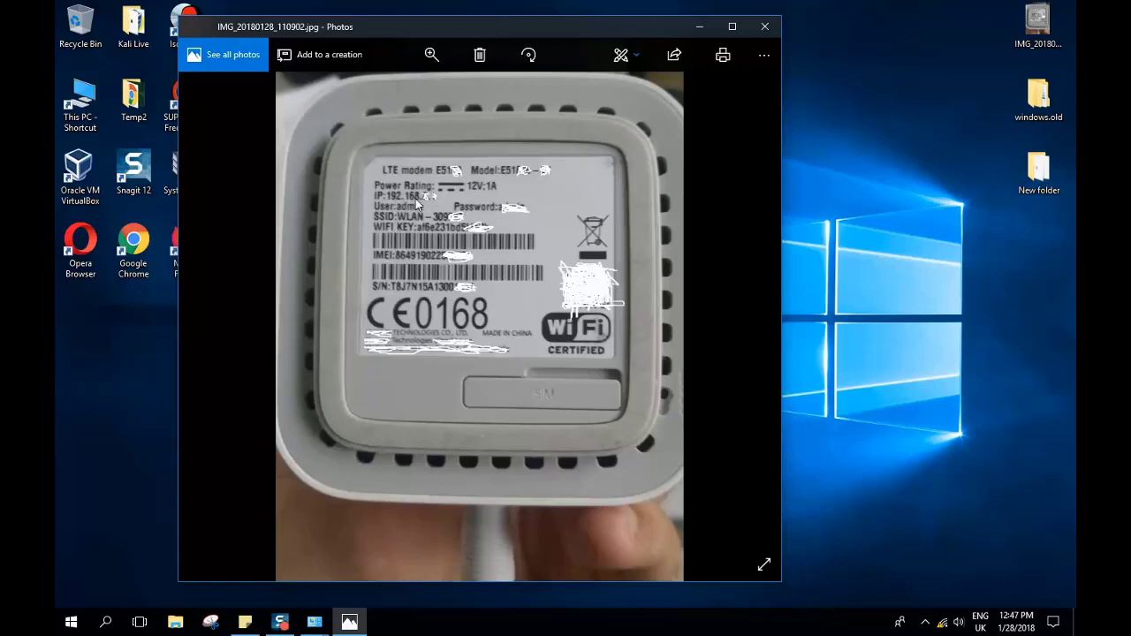
{"action": "left_click", "coordinate": [315, 622]}
{"action": "left_click", "coordinate": [382, 585]}
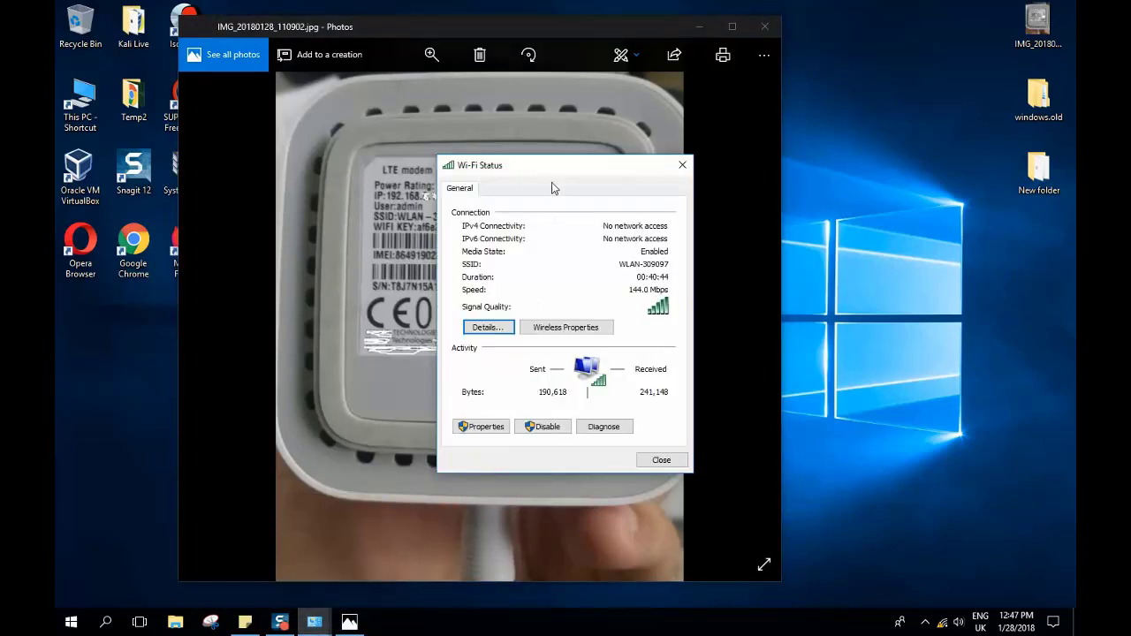
{"action": "left_click_drag", "start_coordinate": [570, 172], "coordinate": [825, 168]}
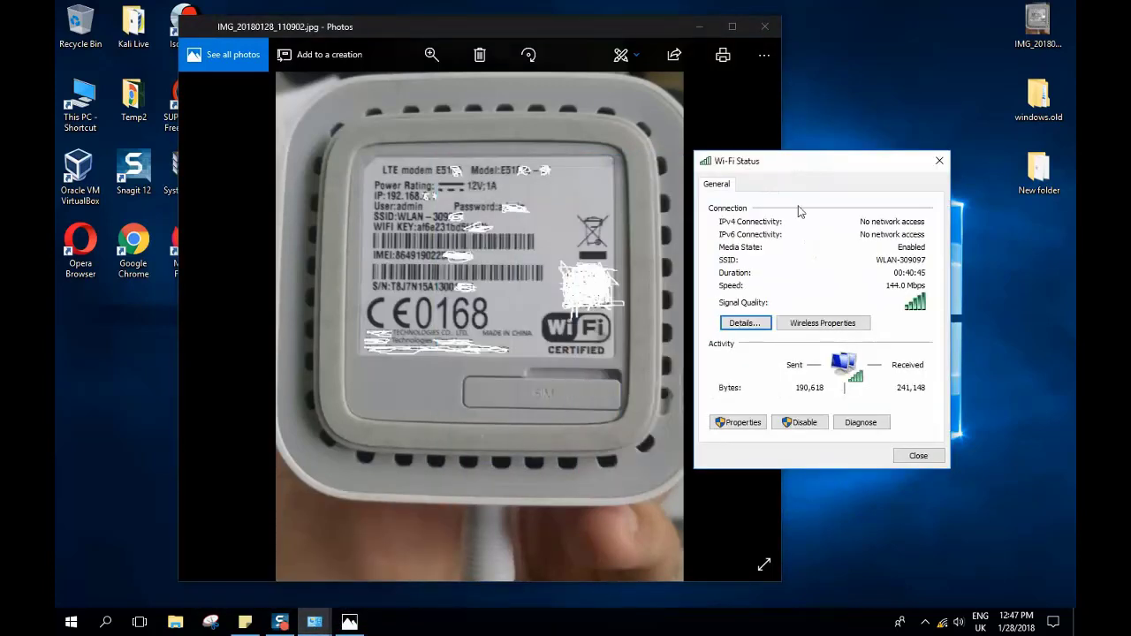
Step: Open the Internet Protocol Version 4 (TCP/IPv4) properties of the Wi-Fi connection
{"action": "left_click", "coordinate": [747, 425]}
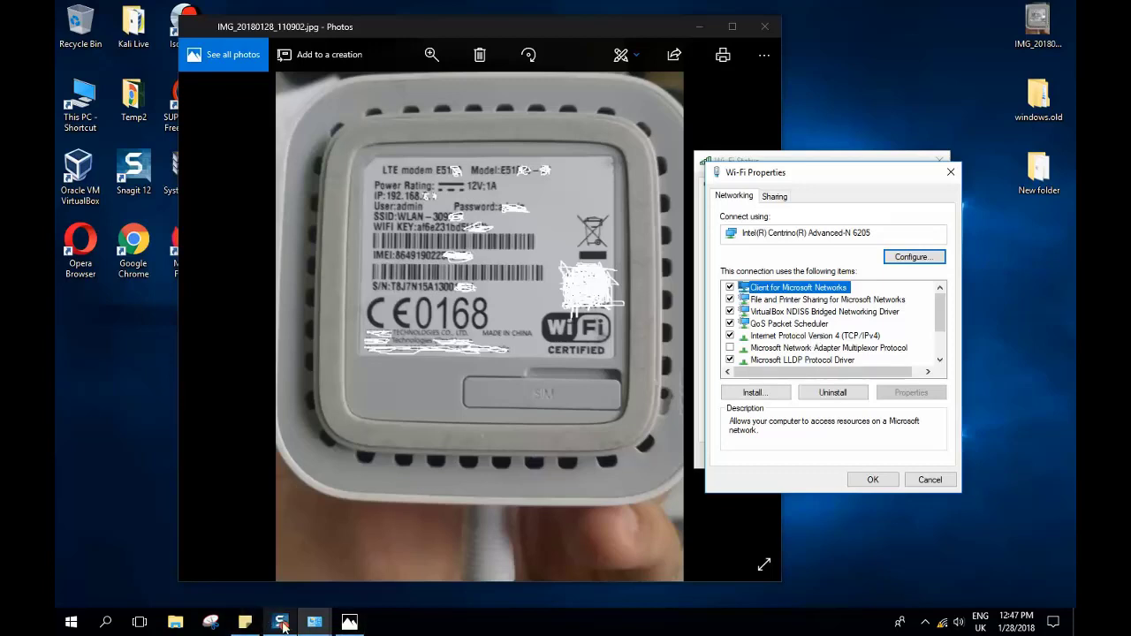
{"action": "left_click", "coordinate": [773, 338]}
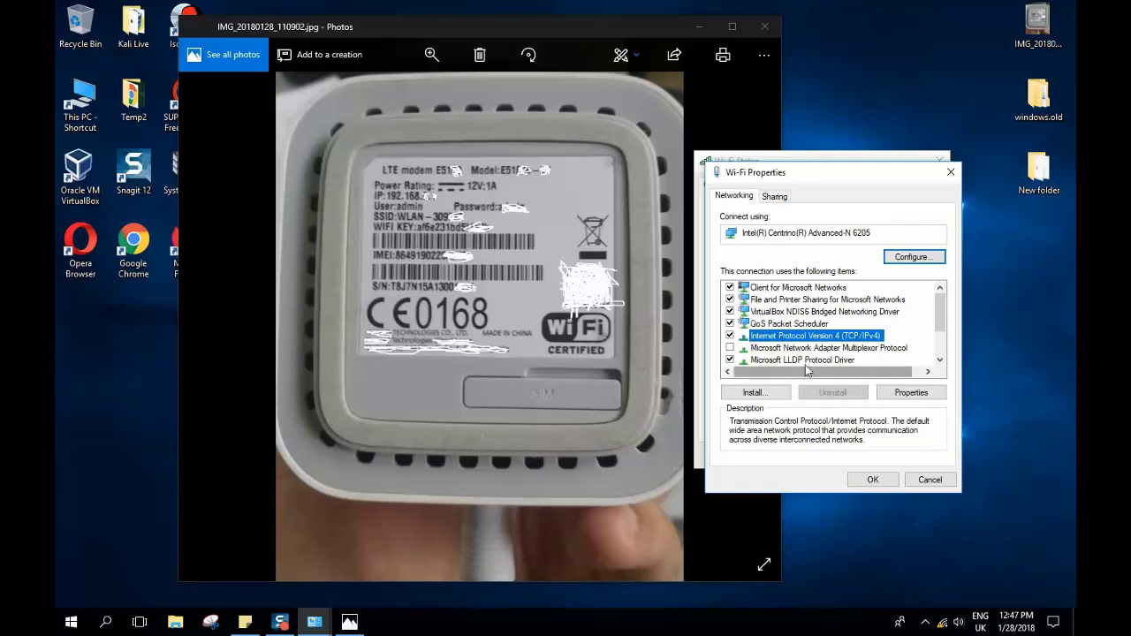
{"action": "left_click", "coordinate": [896, 397]}
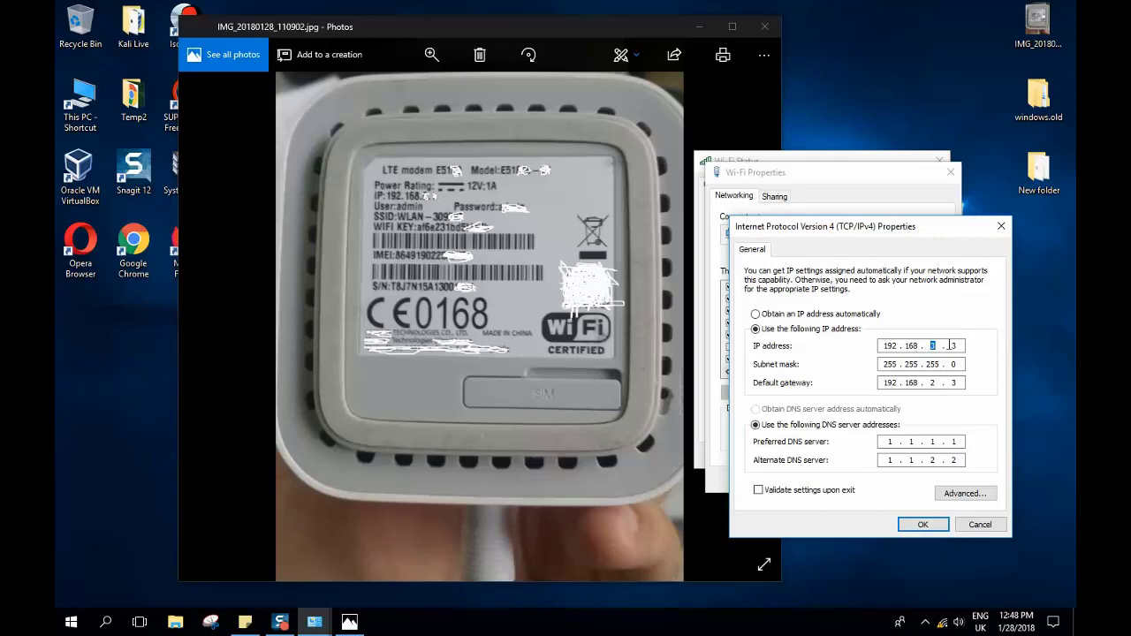
Step: Set the static IP address to 192.168.1.1
{"action": "double_click", "coordinate": [954, 345]}
{"action": "left_click", "coordinate": [952, 345]}
{"action": "double_click", "coordinate": [932, 345]}
{"action": "type", "text": "1"}
{"action": "left_click", "coordinate": [962, 346]}
{"action": "type", "text": "1"}
{"action": "double_click", "coordinate": [954, 364]}
{"action": "double_click", "coordinate": [932, 346]}
{"action": "double_click", "coordinate": [954, 345]}
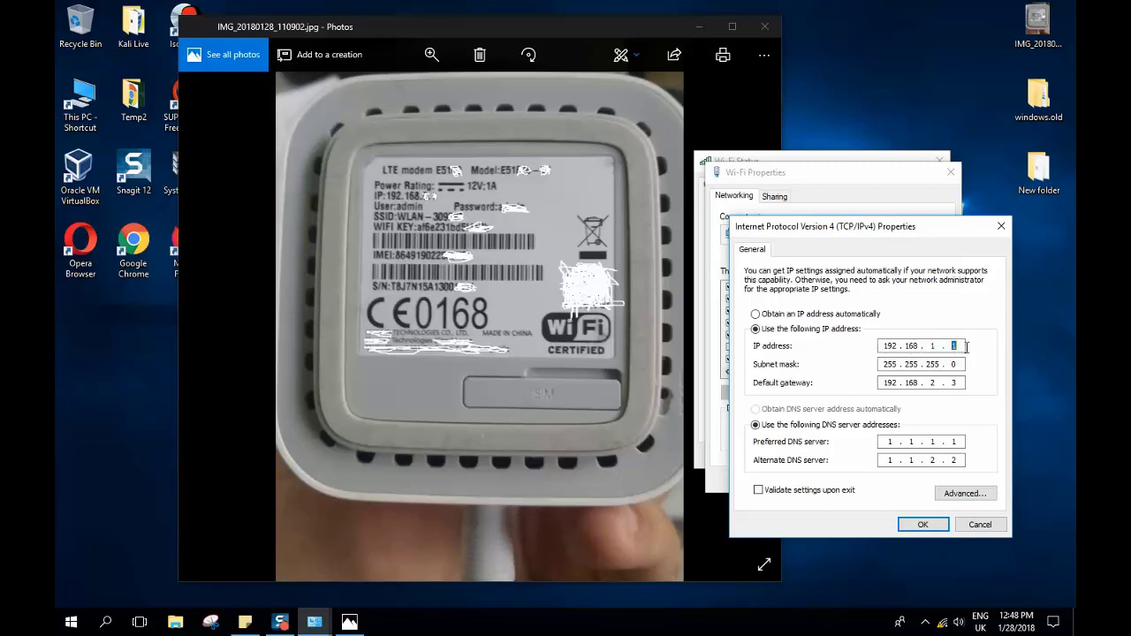
Step: Set the default gateway to 192.168.1.1 and the IP address to 192.168.1.100
{"action": "double_click", "coordinate": [932, 383]}
{"action": "type", "text": "1"}
{"action": "left_click", "coordinate": [954, 345]}
{"action": "type", "text": "00"}
{"action": "double_click", "coordinate": [959, 382]}
{"action": "type", "text": "1"}
{"action": "double_click", "coordinate": [951, 381]}
Step: Try 300 as the last number of the IP address, dismiss the error and restore the number to 100
{"action": "left_click_drag", "start_coordinate": [948, 345], "coordinate": [963, 345]}
{"action": "left_click", "coordinate": [962, 345]}
{"action": "double_click", "coordinate": [961, 346]}
{"action": "left_click", "coordinate": [948, 346]}
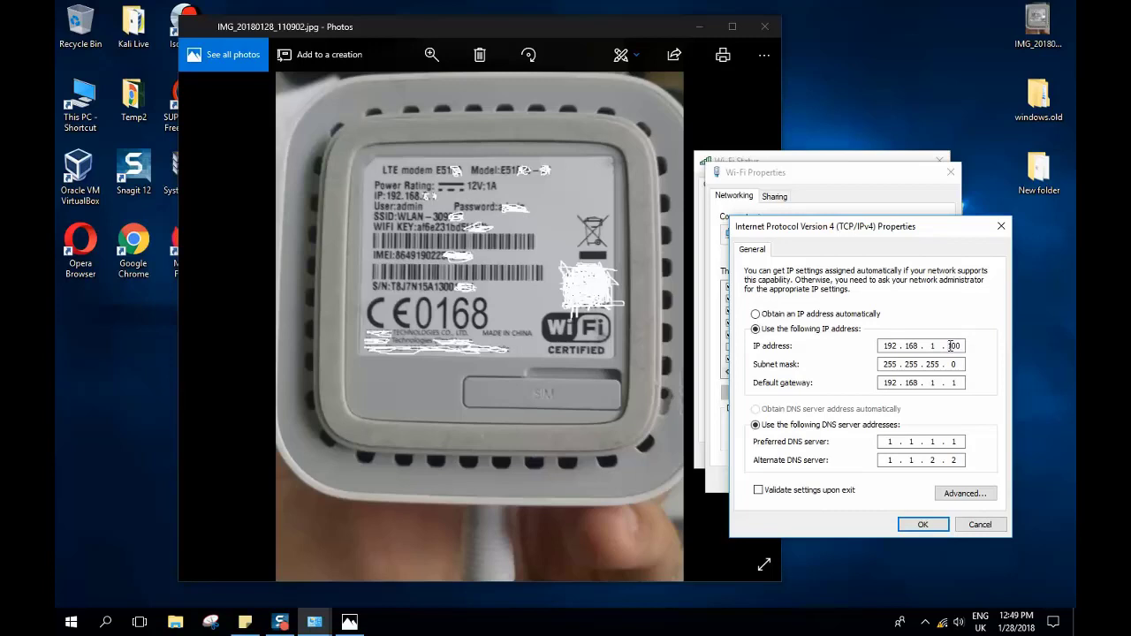
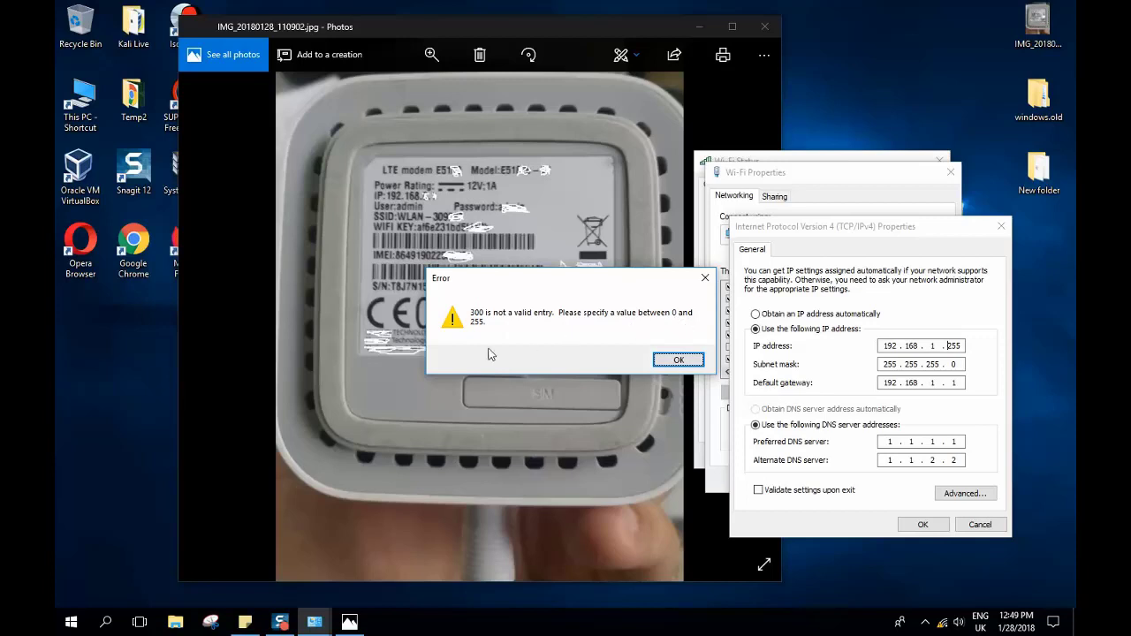
{"action": "left_click", "coordinate": [677, 359]}
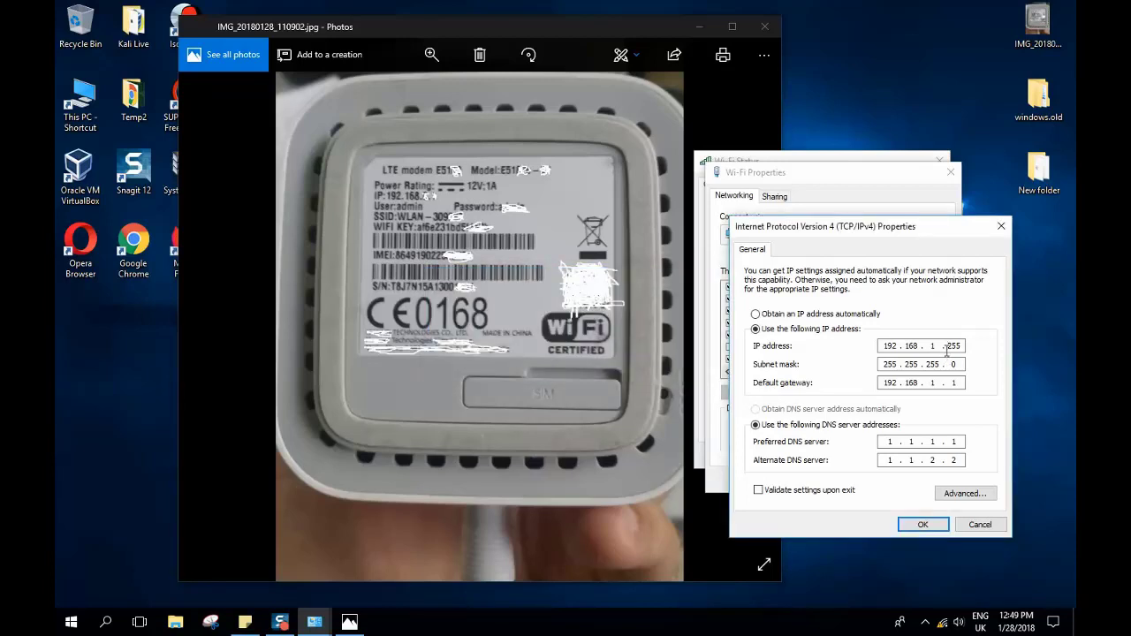
{"action": "left_click_drag", "start_coordinate": [947, 351], "coordinate": [964, 346]}
{"action": "type", "text": "100"}
{"action": "key", "text": "Tab"}
Step: Set the preferred DNS server to 8.8.8.8 and the alternate DNS server to 8.8.4.4
{"action": "double_click", "coordinate": [911, 442]}
{"action": "type", "text": "8"}
{"action": "double_click", "coordinate": [932, 442]}
{"action": "type", "text": "8"}
{"action": "double_click", "coordinate": [953, 442]}
{"action": "type", "text": "8"}
{"action": "double_click", "coordinate": [912, 460]}
{"action": "type", "text": "4"}
Step: Enable validating the settings upon exit and apply the IPv4 and Wi-Fi properties
{"action": "left_click", "coordinate": [757, 491]}
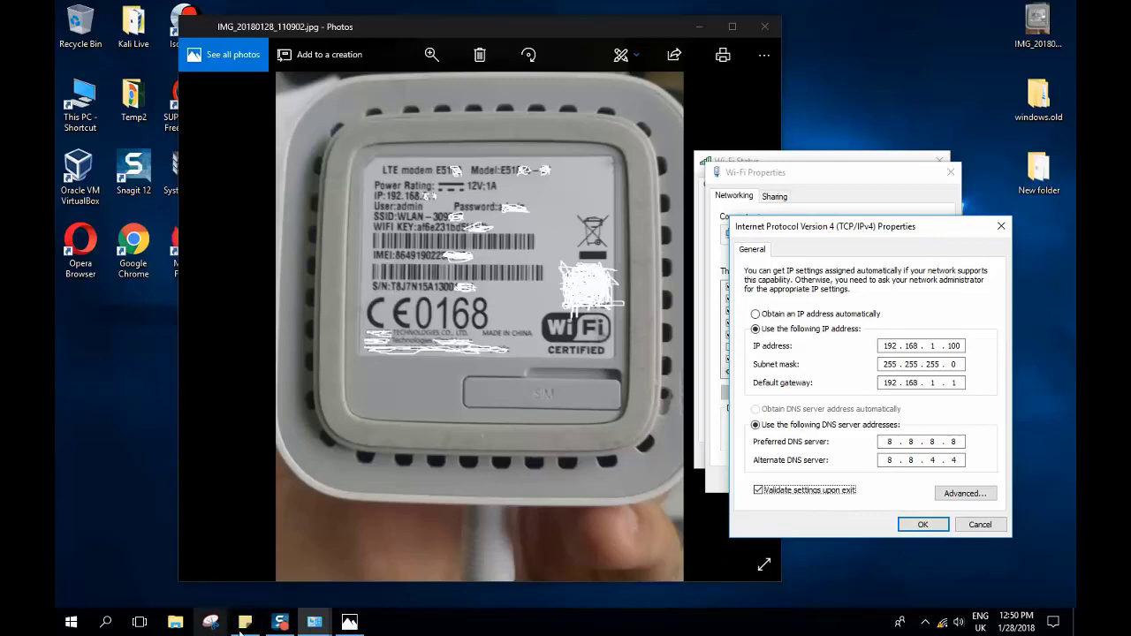
{"action": "key", "text": "Return"}
{"action": "key", "text": "Return"}
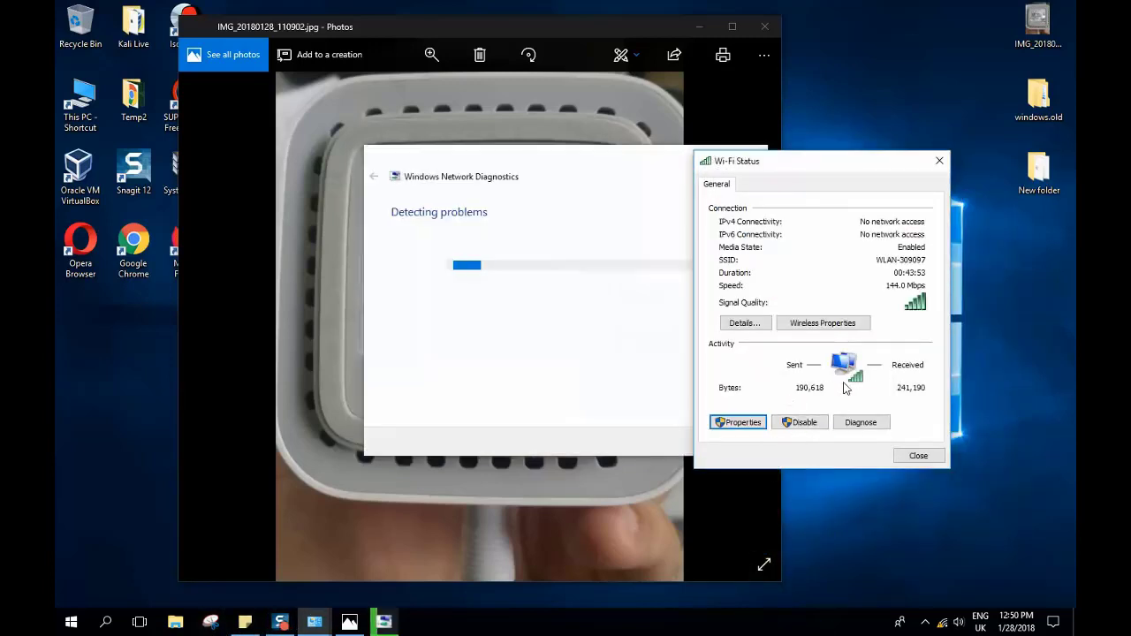
{"action": "left_click_drag", "start_coordinate": [544, 167], "coordinate": [505, 162]}
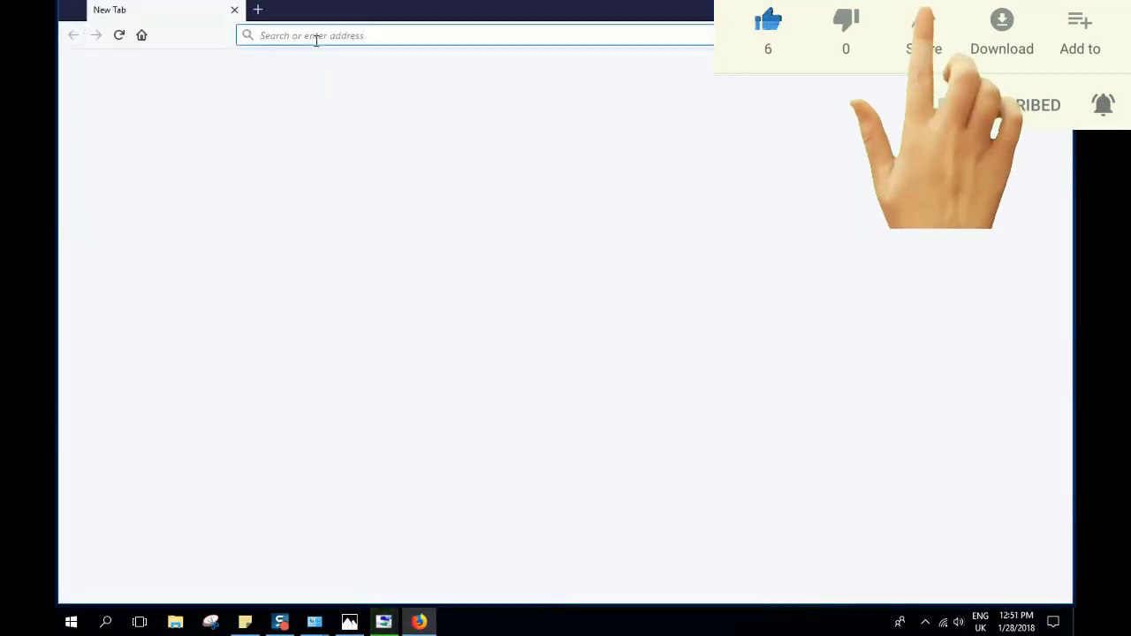
Step: Load google.cz in Firefox to test the connection and close the Windows Network Diagnostics troubleshooter
{"action": "type", "text": "google.cz/"}
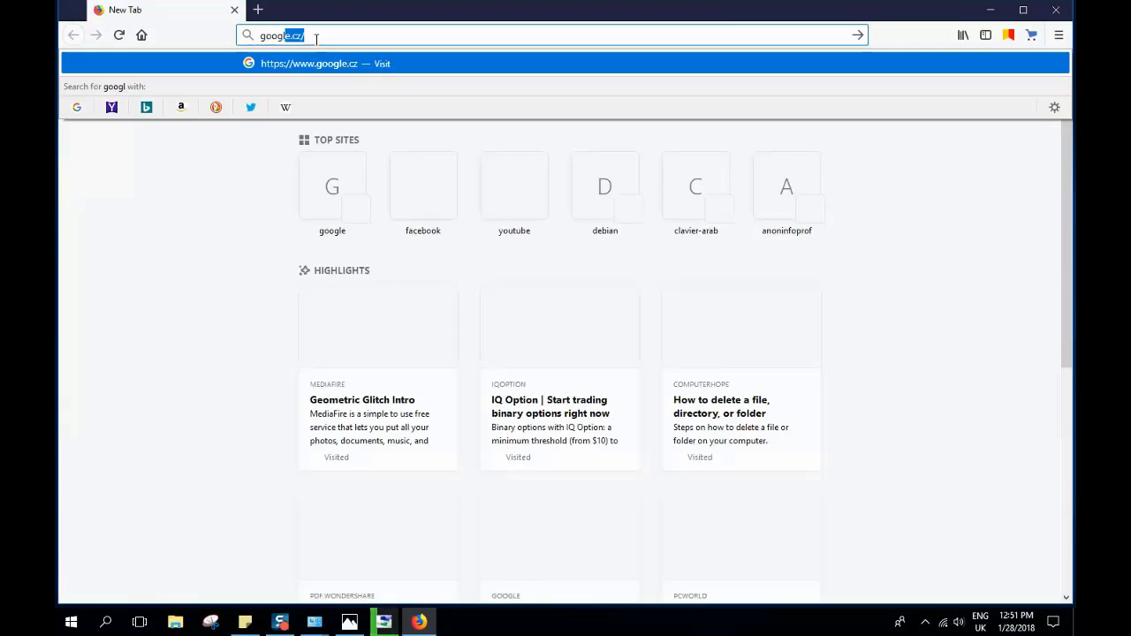
{"action": "key", "text": "Return"}
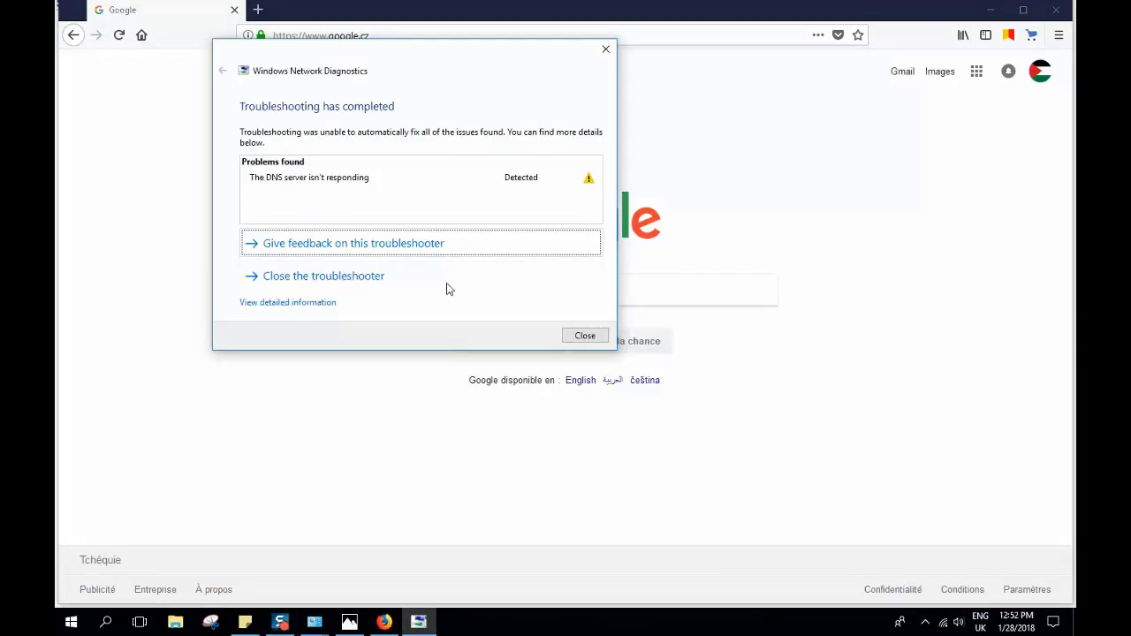
{"action": "left_click", "coordinate": [585, 335]}
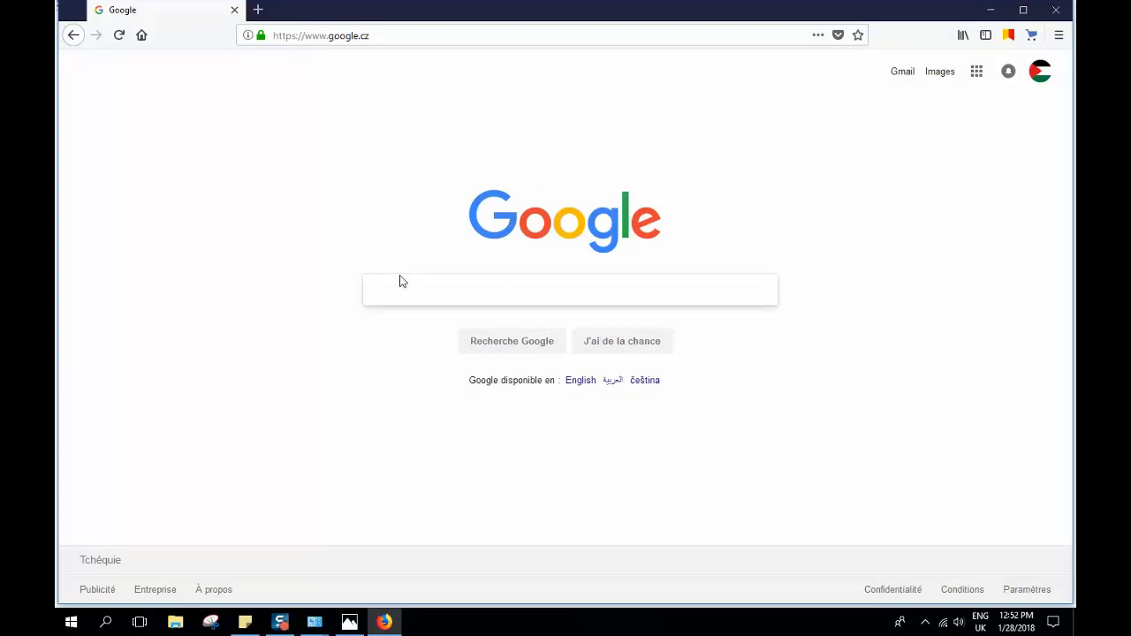
Step: Enter "albert" as the Google search query to check that suggestions load
{"action": "type", "text": "ff"}
{"action": "key", "text": "BackSpace"}
{"action": "key", "text": "BackSpace"}
{"action": "key", "text": "BackSpace"}
{"action": "key", "text": "BackSpace"}
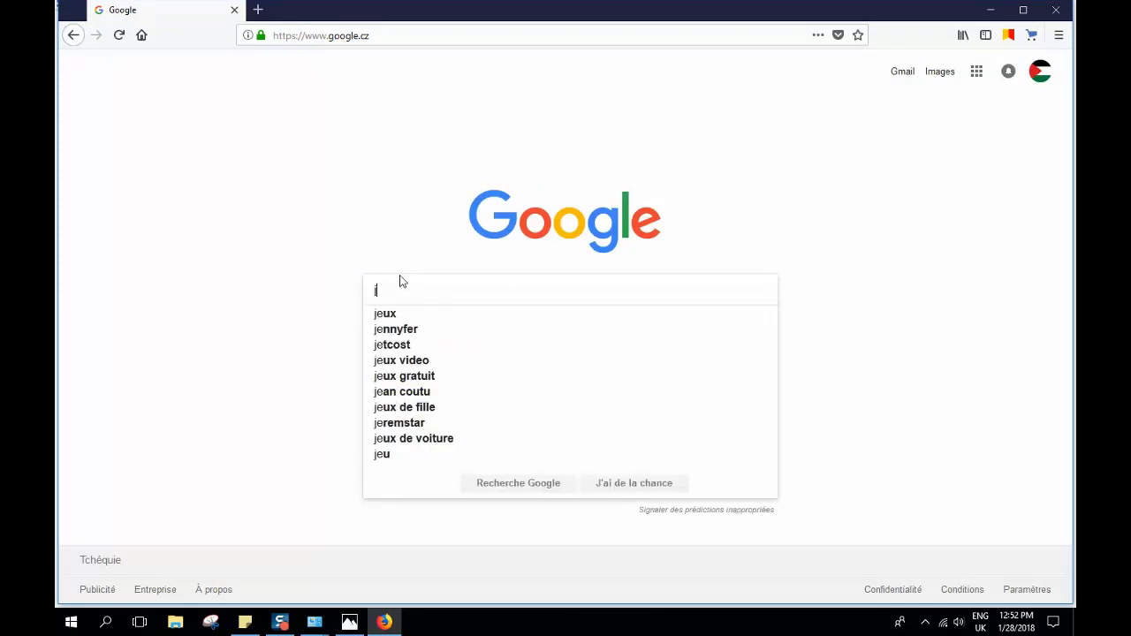
{"action": "type", "text": "albert"}
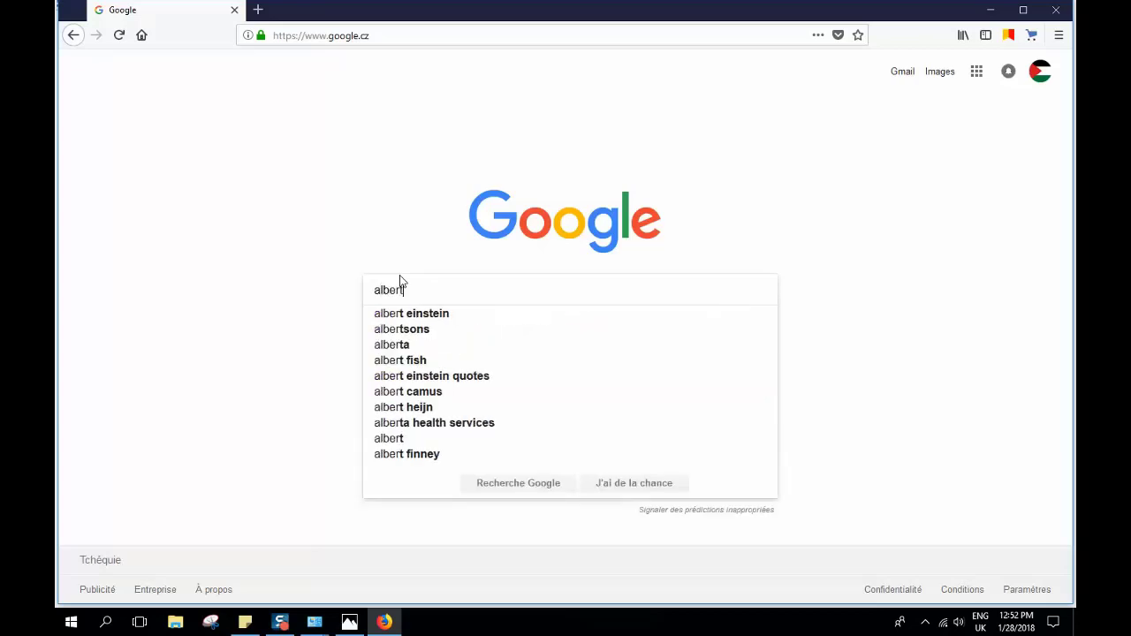
Step: Run the Google search for "albert" and look through the results page down to its end
{"action": "key", "text": "Return"}
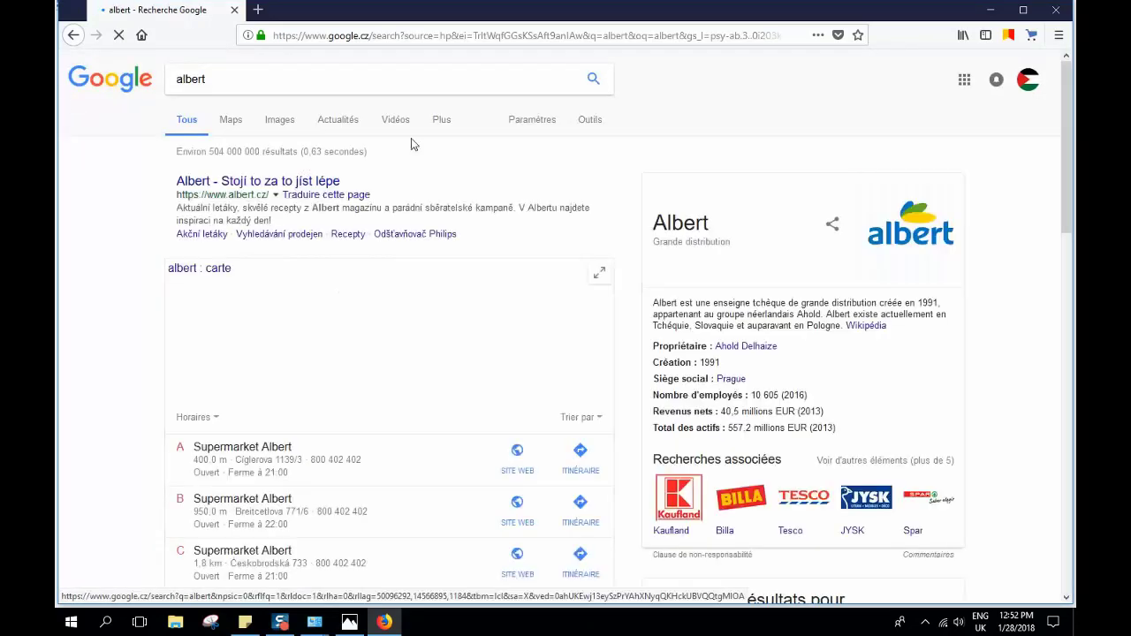
{"action": "scroll", "coordinate": [625, 291], "scroll_direction": "down", "scroll_amount": 15}
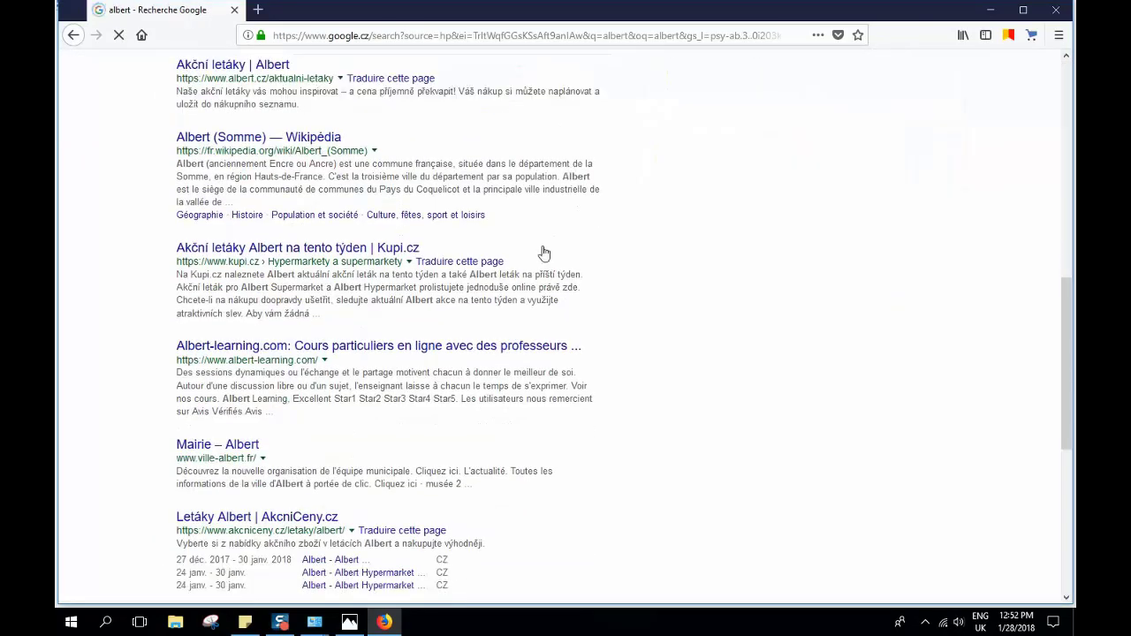
{"action": "scroll", "coordinate": [586, 215], "scroll_direction": "down", "scroll_amount": 1}
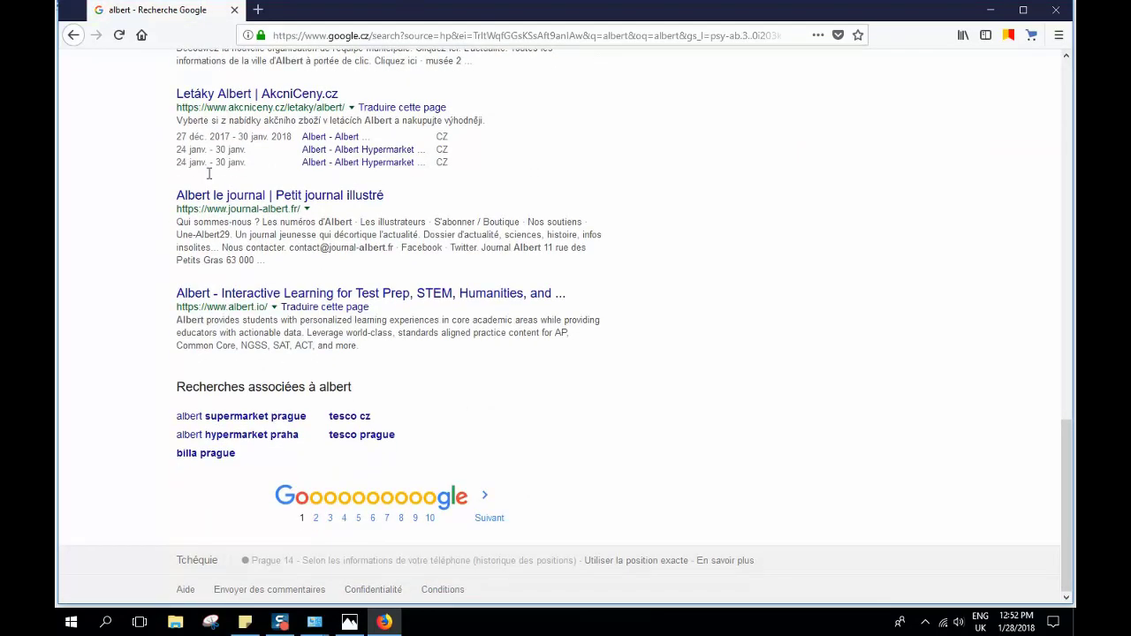
Step: Close Firefox, the Wi-Fi Status dialog, the Network and Sharing Center and the modem label photo
{"action": "left_click", "coordinate": [1055, 10]}
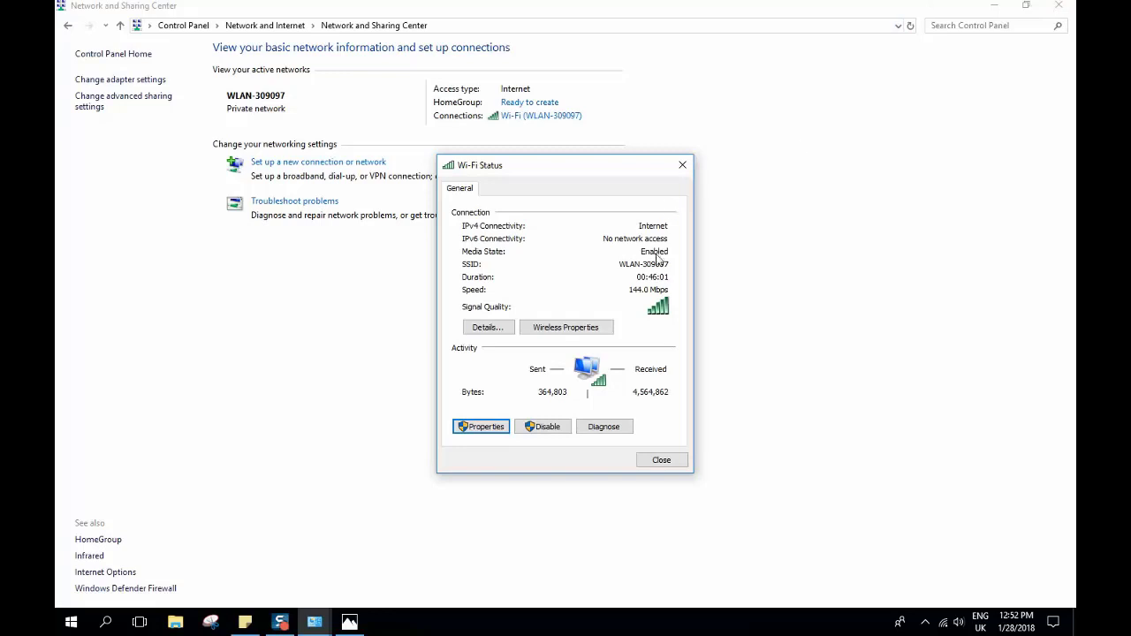
{"action": "left_click", "coordinate": [663, 460]}
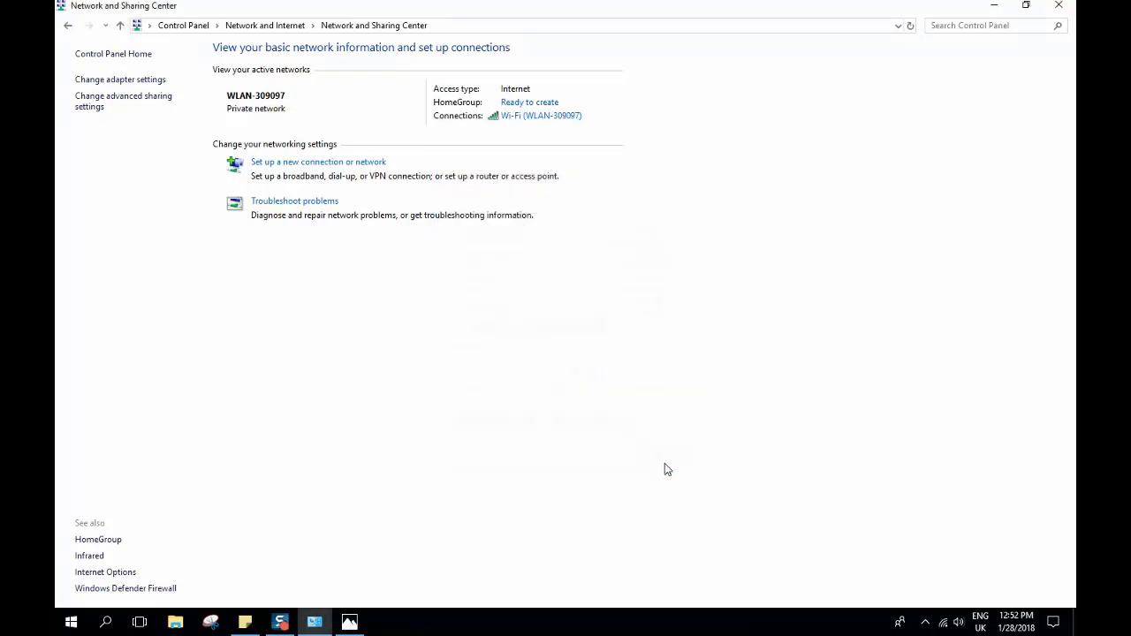
{"action": "left_click", "coordinate": [1058, 6]}
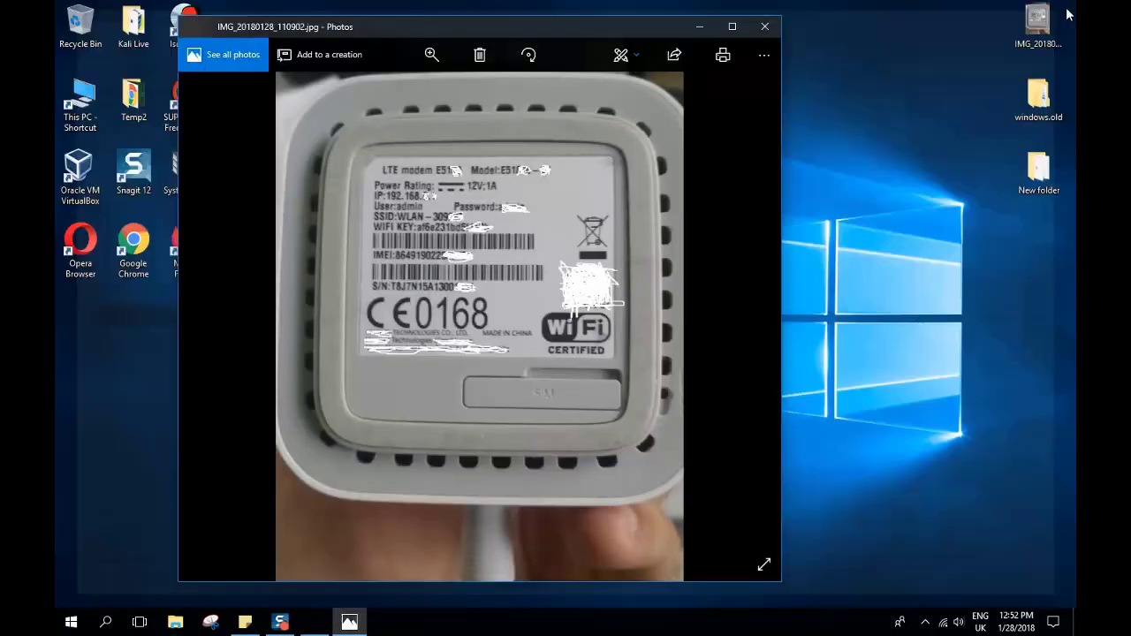
{"action": "left_click", "coordinate": [764, 31]}
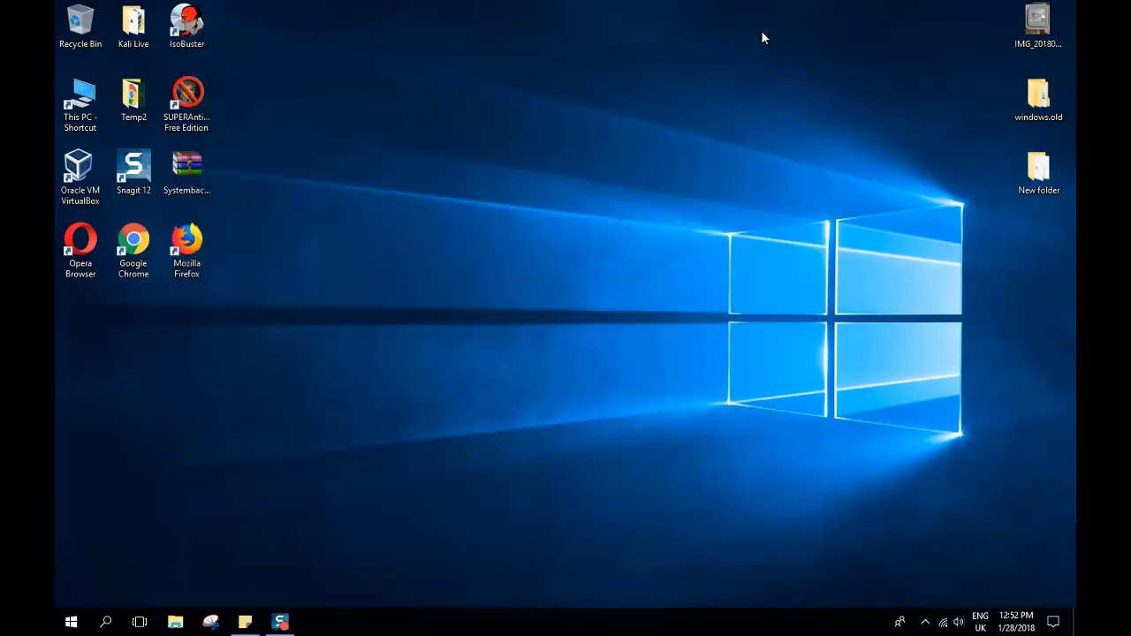